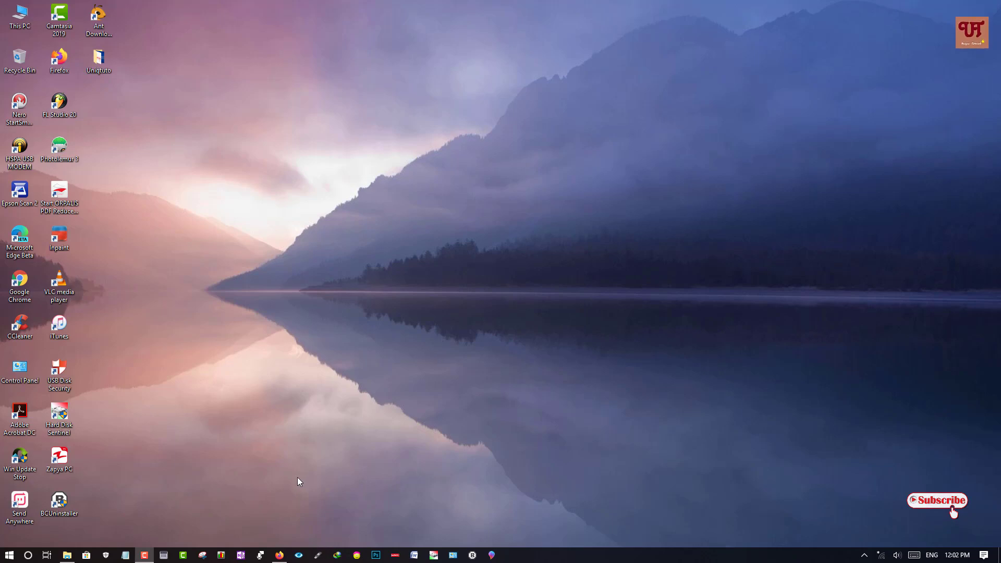
left_click(280, 556)
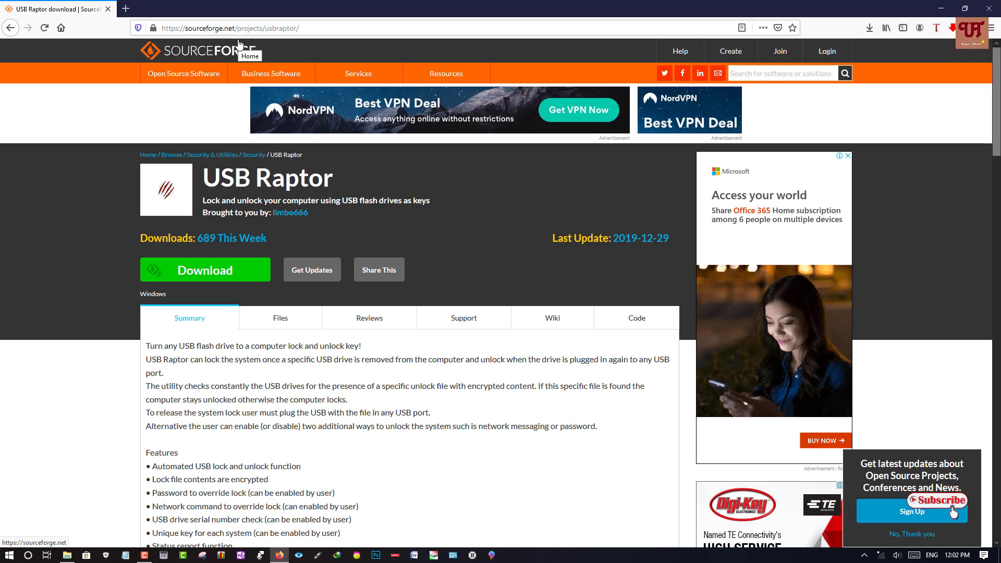
mouse_move(271, 73)
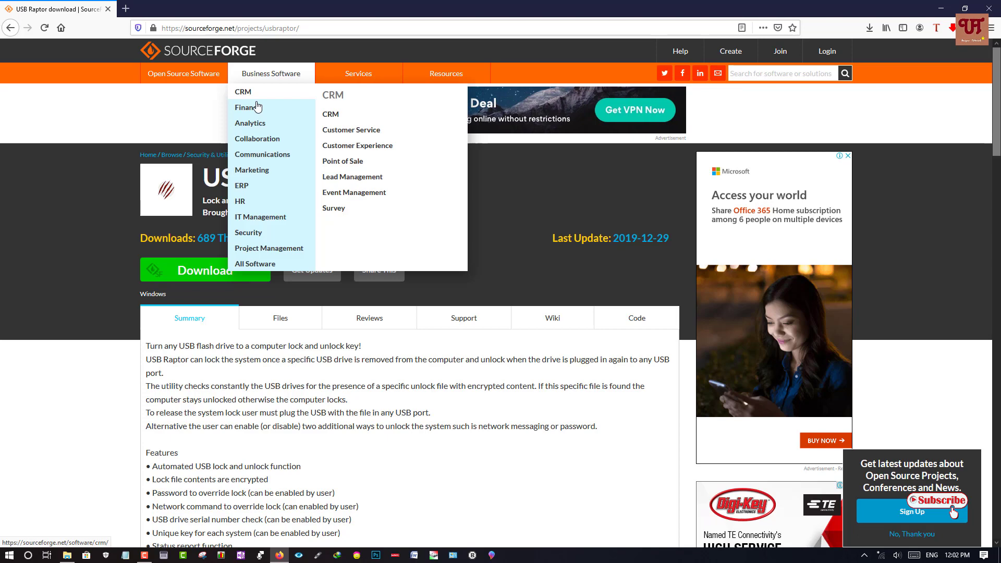
mouse_move(257, 107)
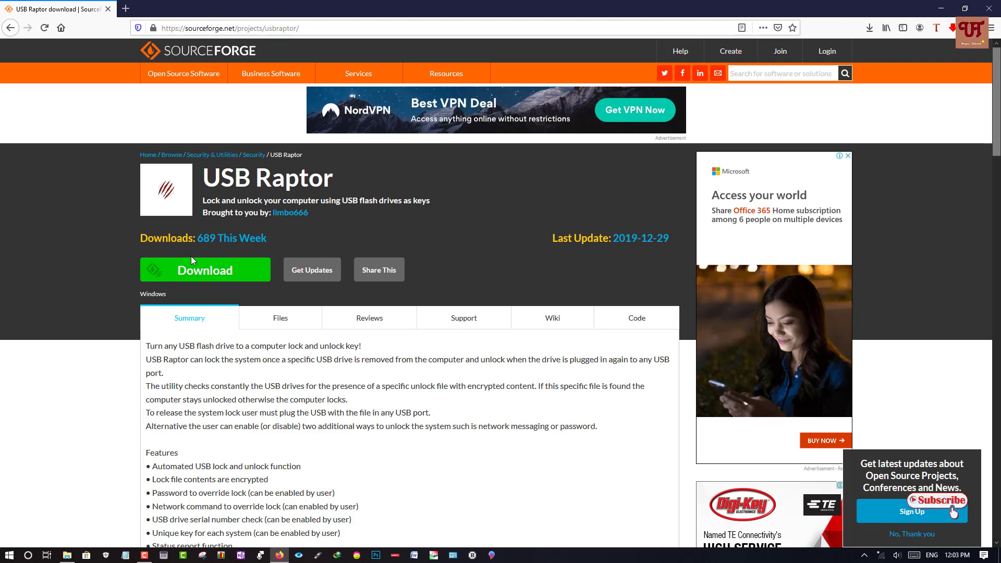
Minimize Firefox and open the USB_Raptor_01681_(DragonFruit) folder in the 2020 softy window.
left_click(942, 9)
left_click(68, 556)
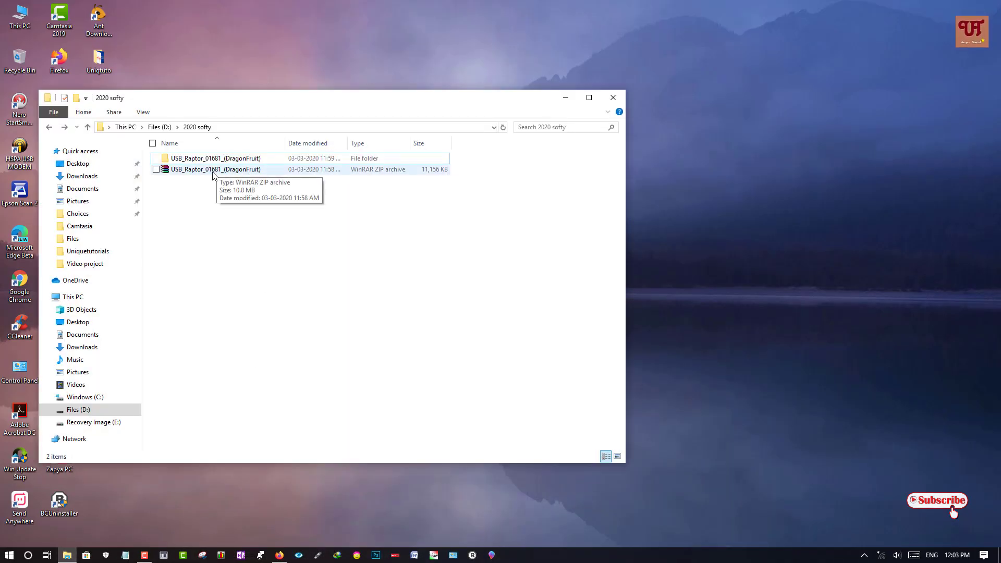
left_click(216, 162)
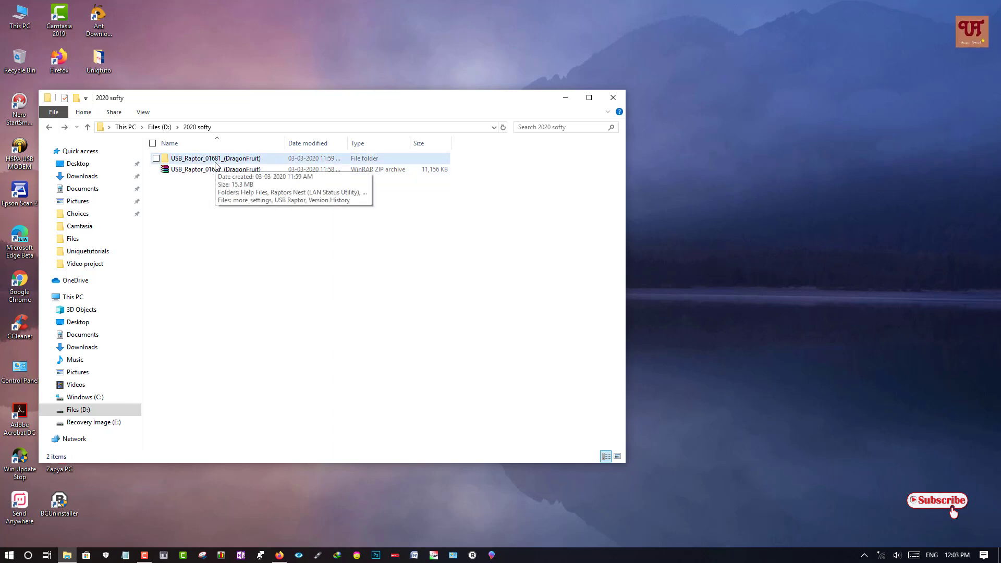
double_click(215, 163)
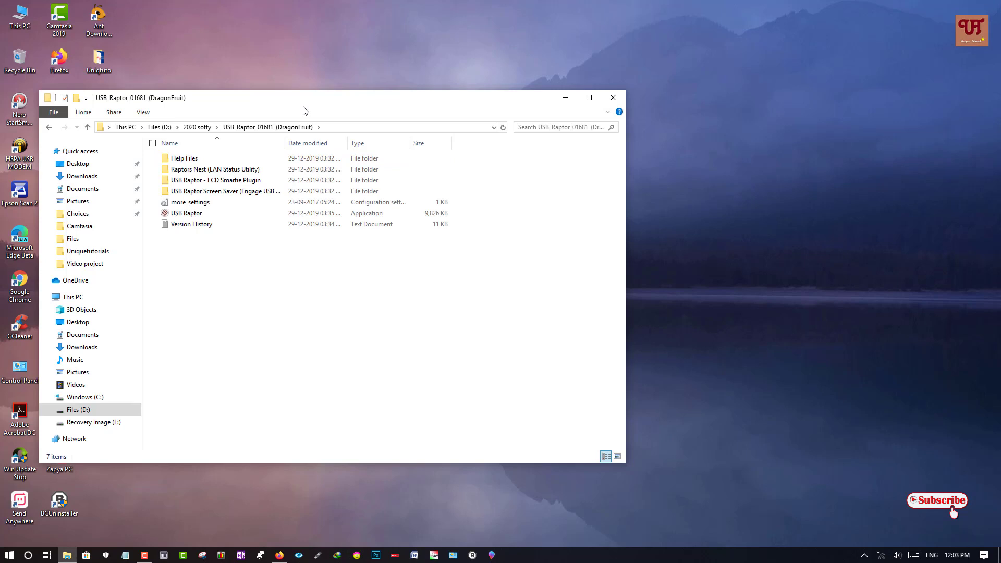
Move the folder window right and dismiss the USB Disk Security notification.
left_click_drag(398, 97, 494, 98)
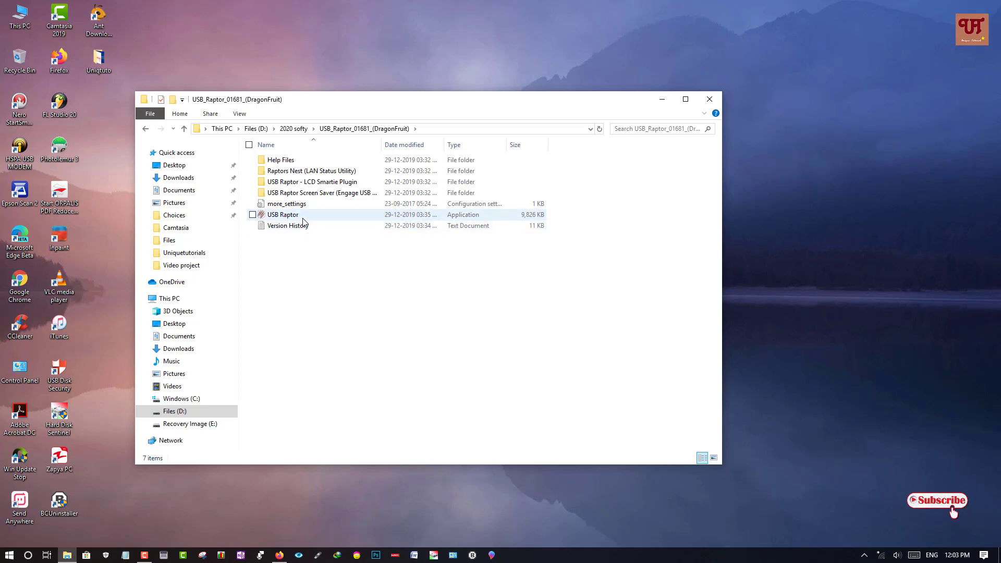
mouse_move(304, 222)
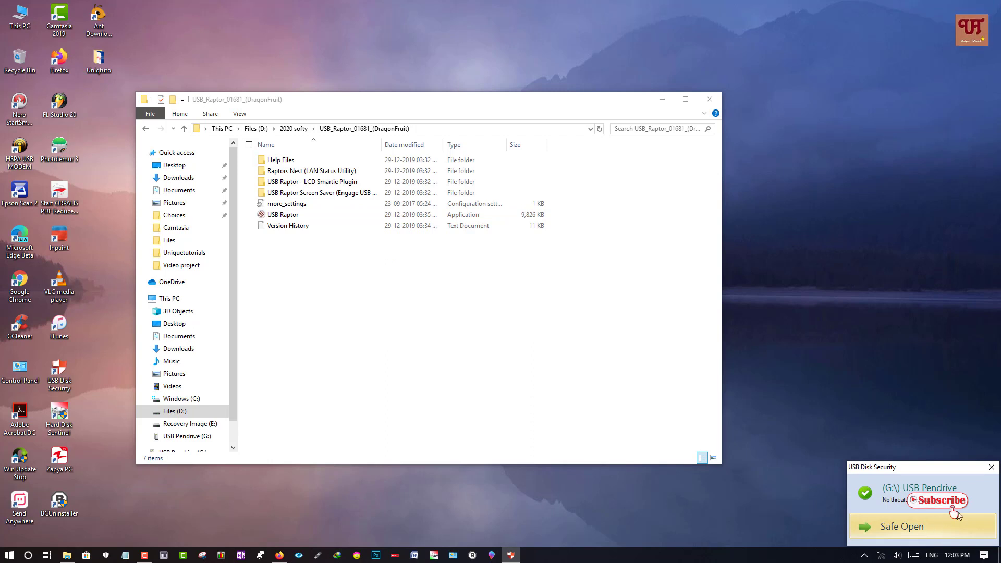
left_click(992, 468)
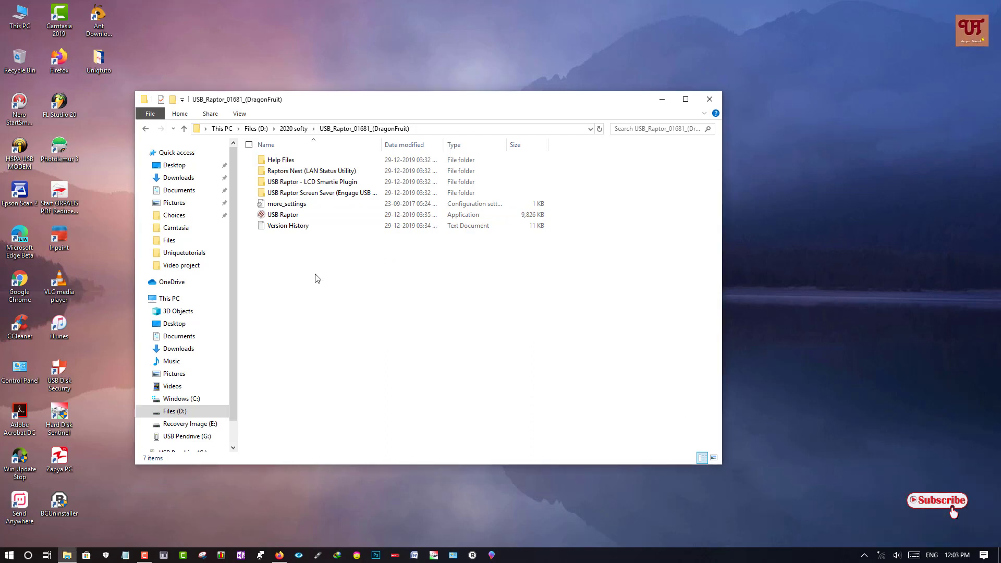
Launch the USB Raptor application from its context menu.
left_click(295, 217)
right_click(294, 216)
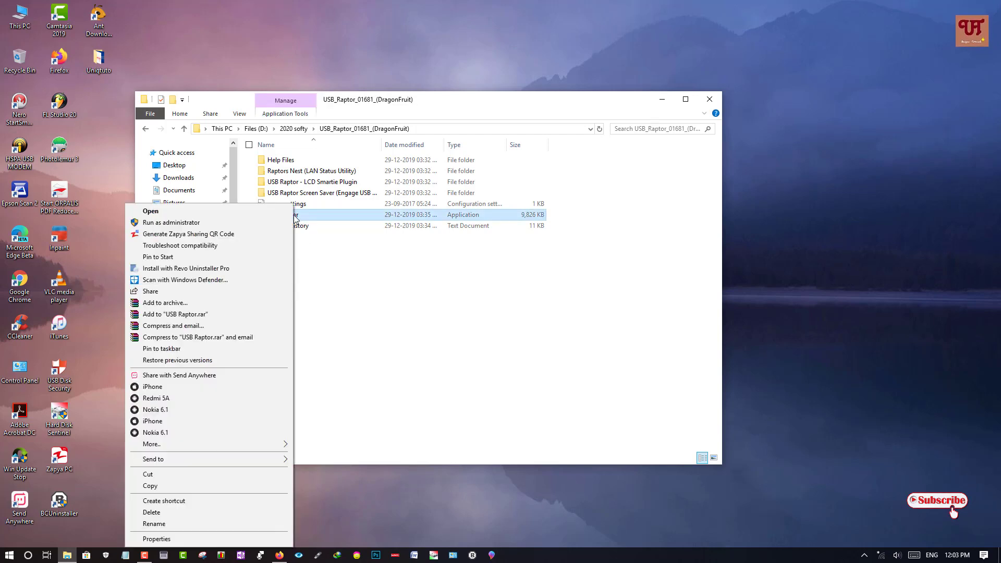
left_click(249, 210)
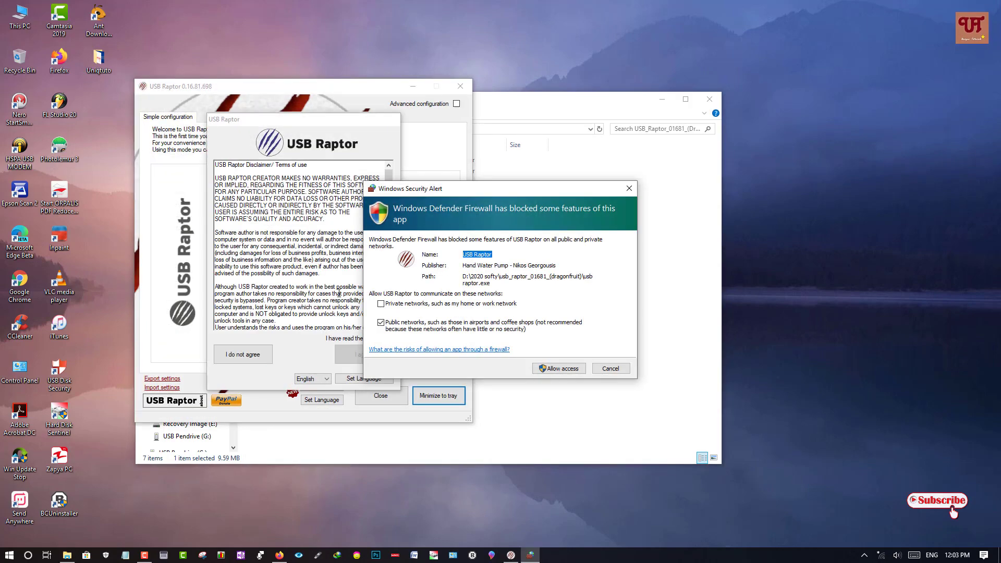
Allow USB Raptor through the firewall, move the disclaimer right, and minimize Explorer.
left_click_drag(452, 191, 569, 221)
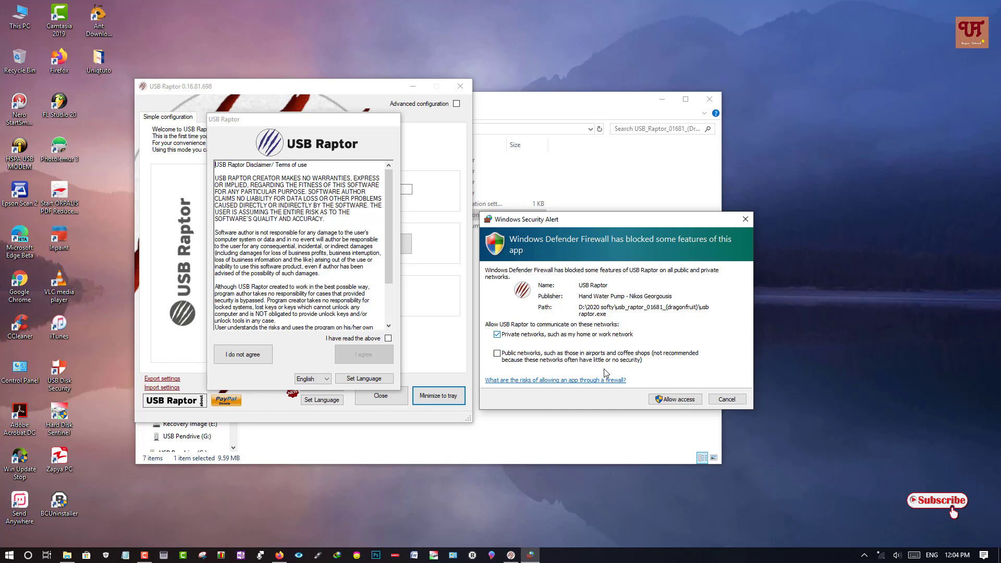
left_click(669, 402)
left_click_drag(249, 124, 632, 118)
left_click(671, 100)
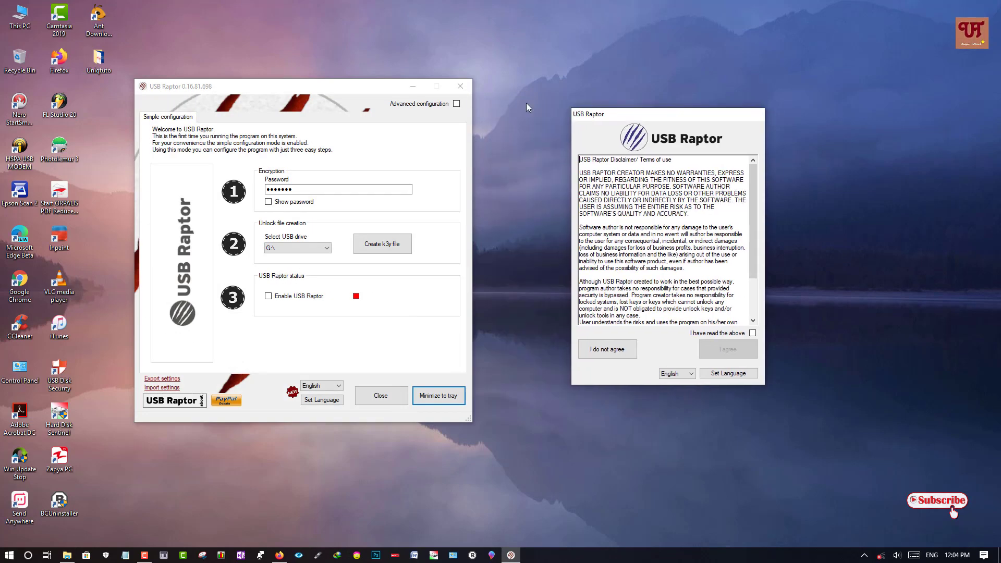
Tick 'I have read the above', keep English as the language, and agree to the licence.
left_click(373, 88)
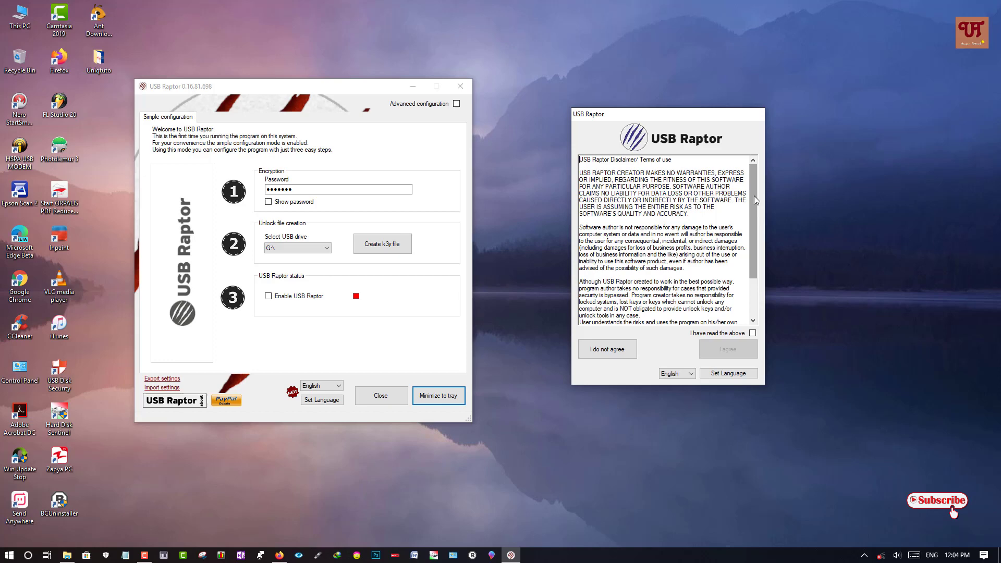
left_click_drag(754, 195, 752, 233)
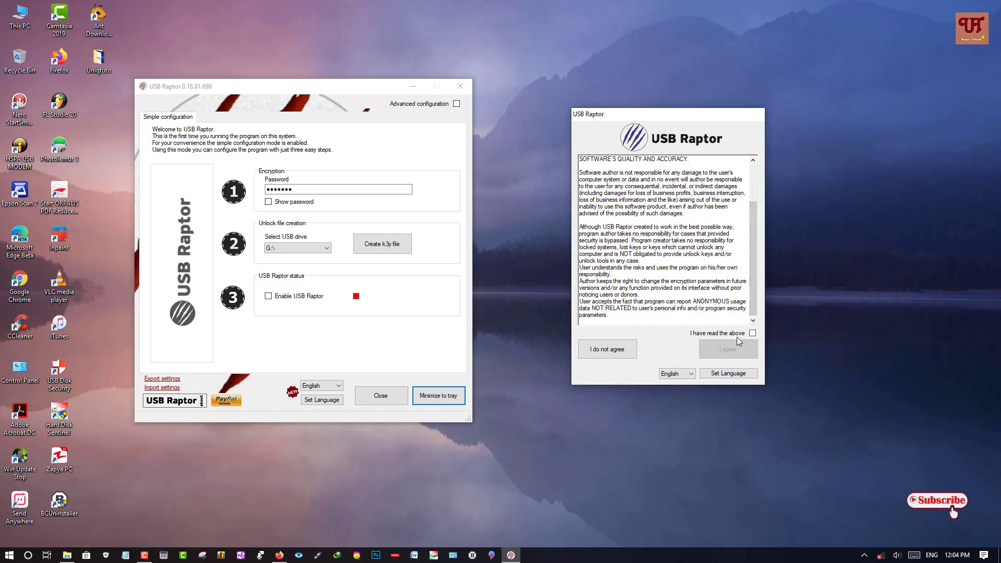
left_click(753, 334)
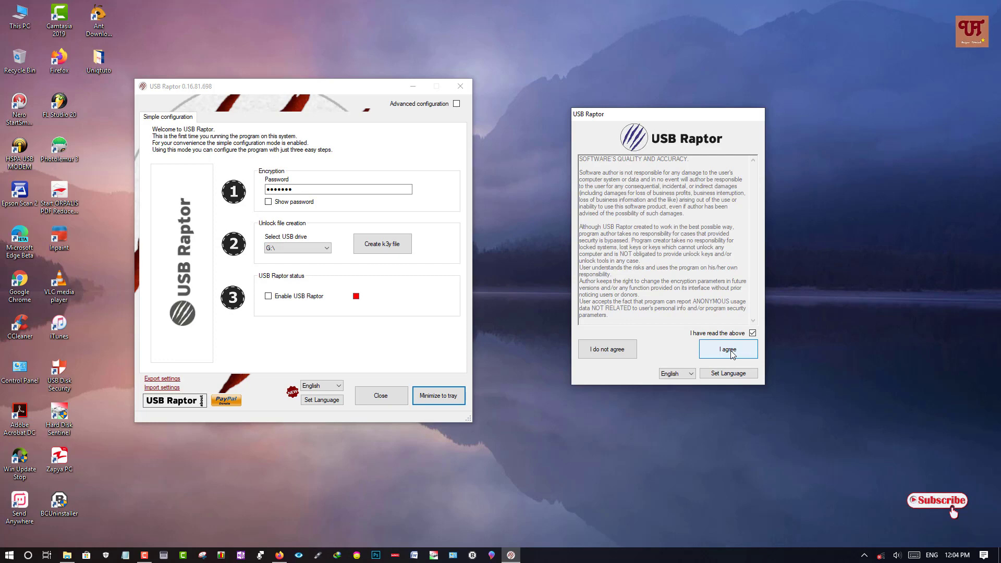
left_click(690, 374)
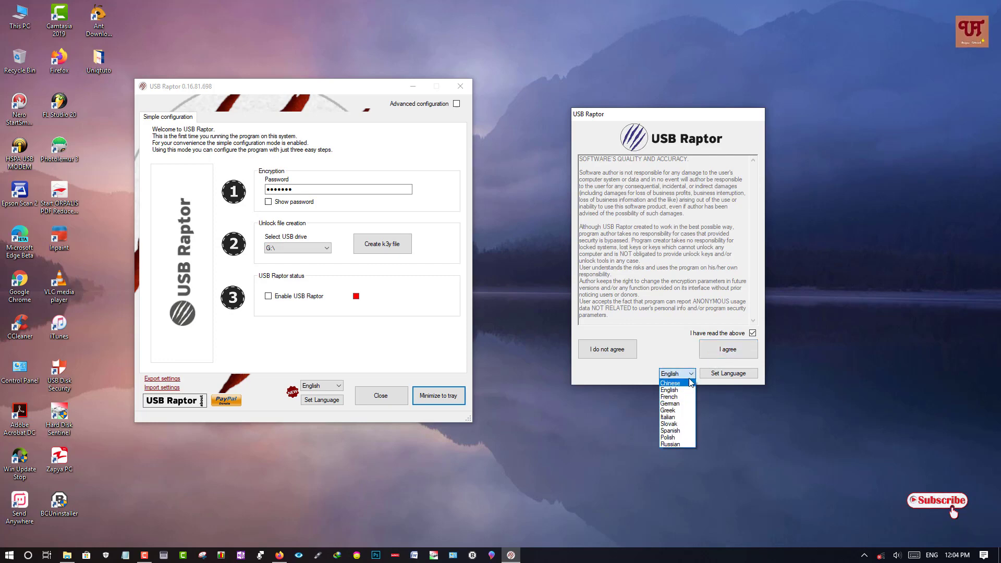
left_click(689, 376)
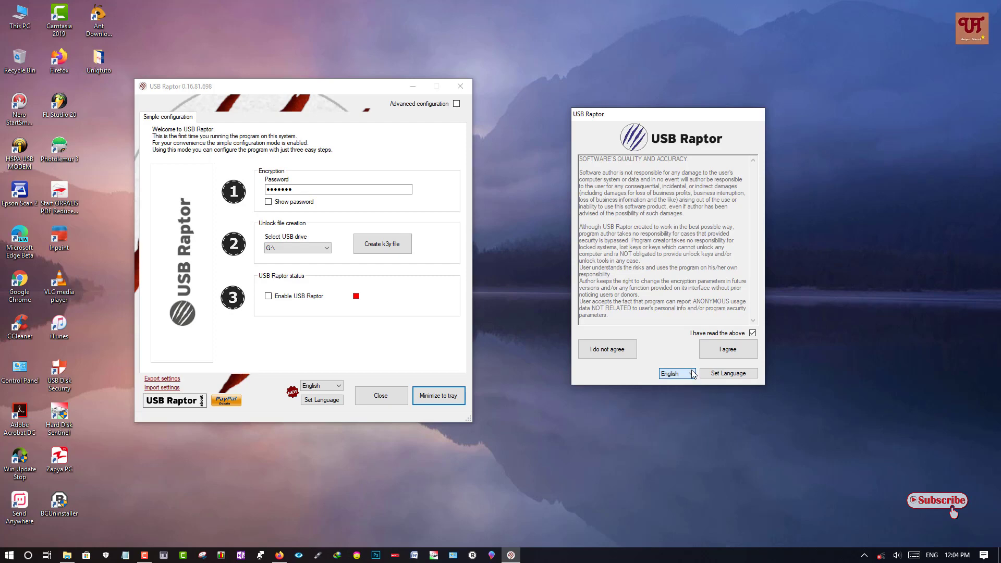
left_click(722, 351)
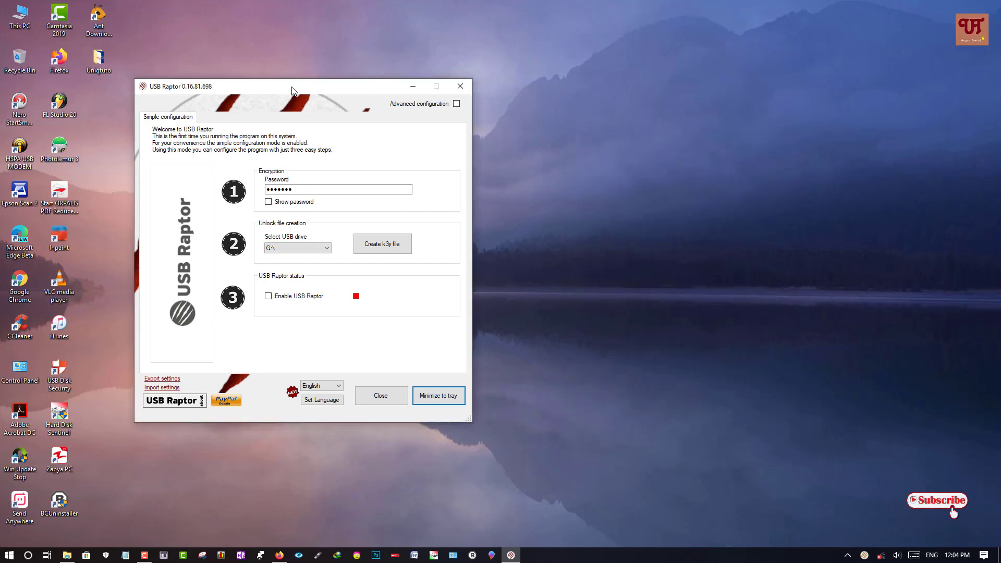
Check the Default encryption password with Show password, re-mask it, then delete it.
left_click_drag(292, 90, 437, 97)
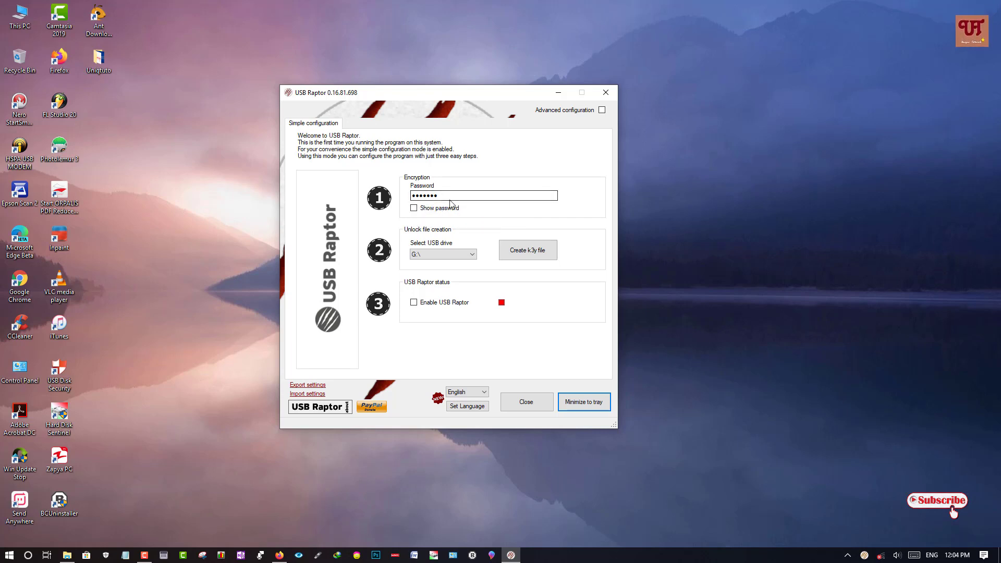
left_click(414, 208)
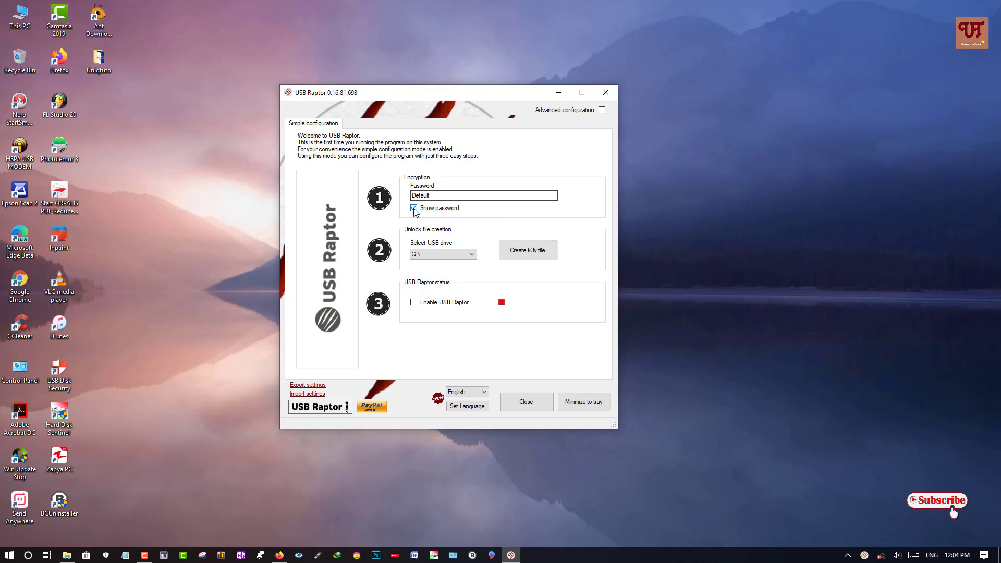
left_click(414, 209)
left_click(430, 196)
left_click_drag(431, 196, 380, 197)
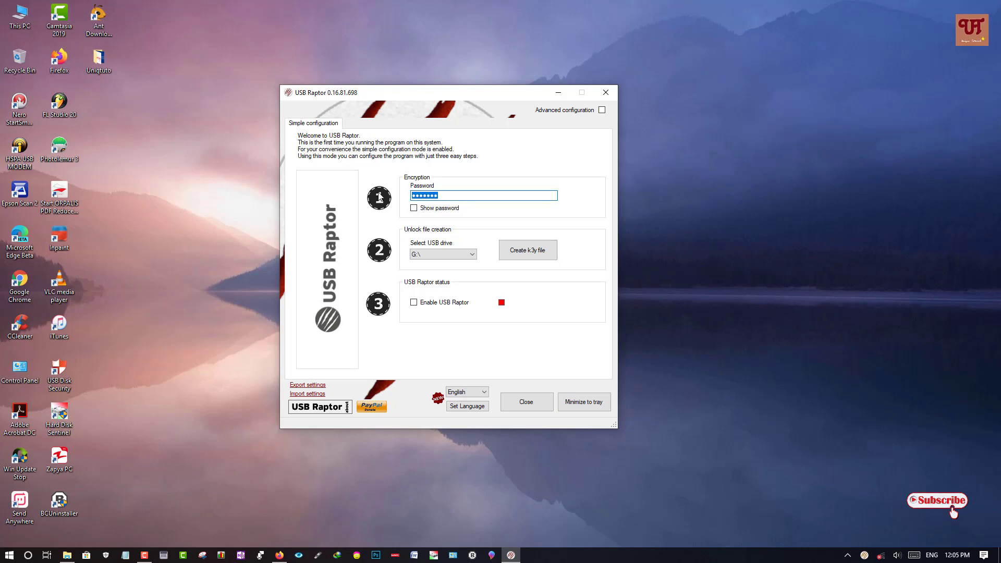
key("BackSpace")
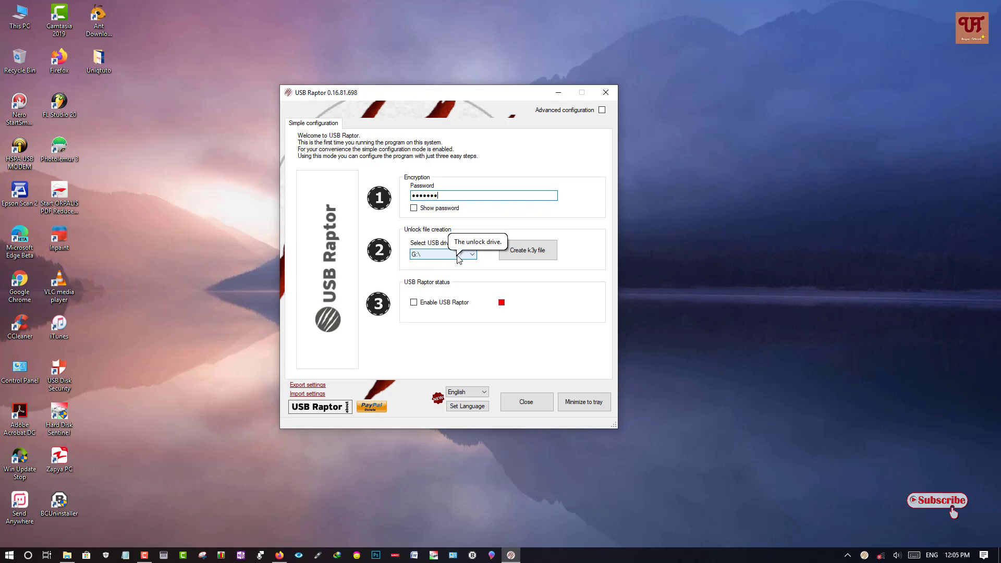
Create the k3y unlock file on drive G:\ and tick Enable USB Raptor.
double_click(16, 24)
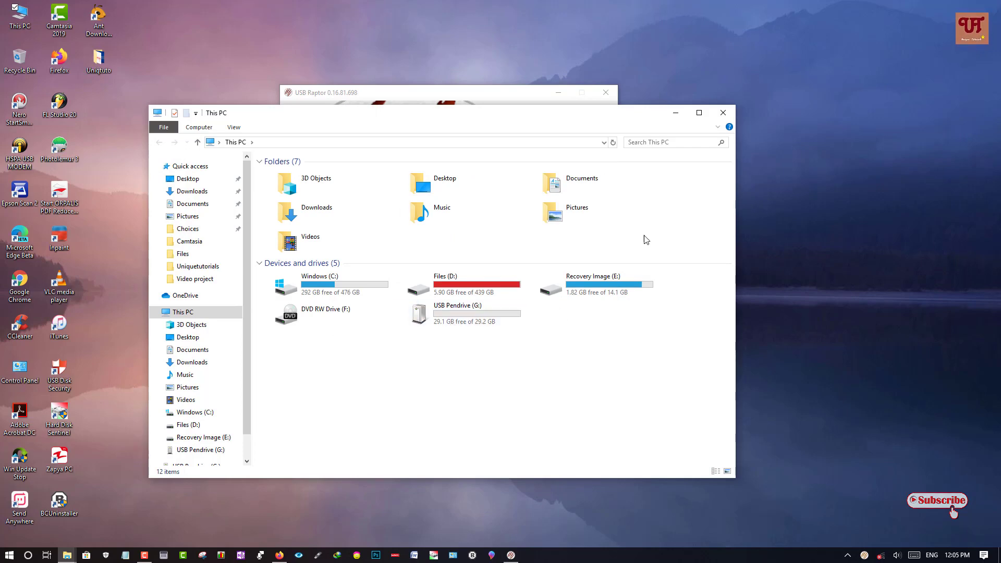
left_click(724, 113)
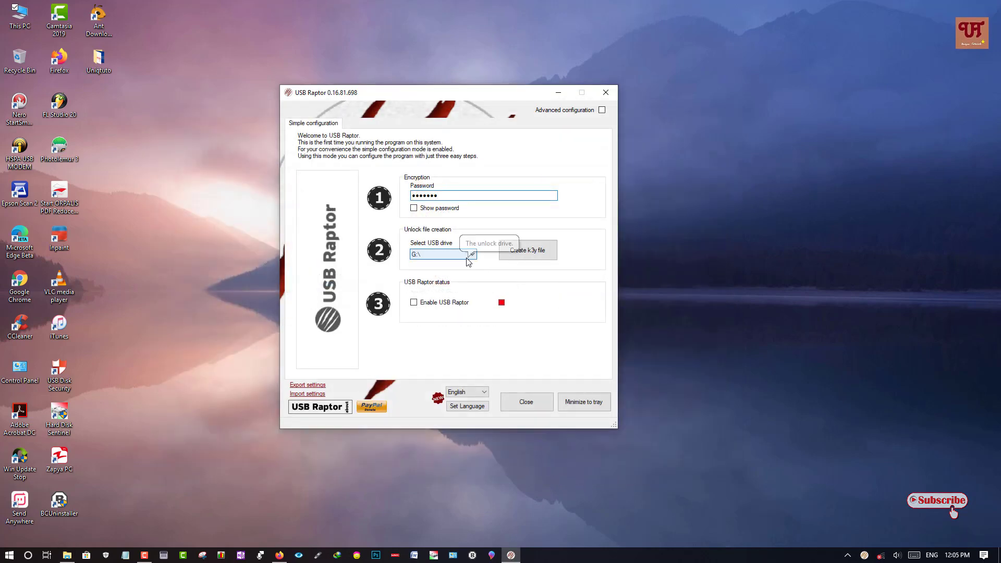
left_click(469, 258)
left_click(463, 264)
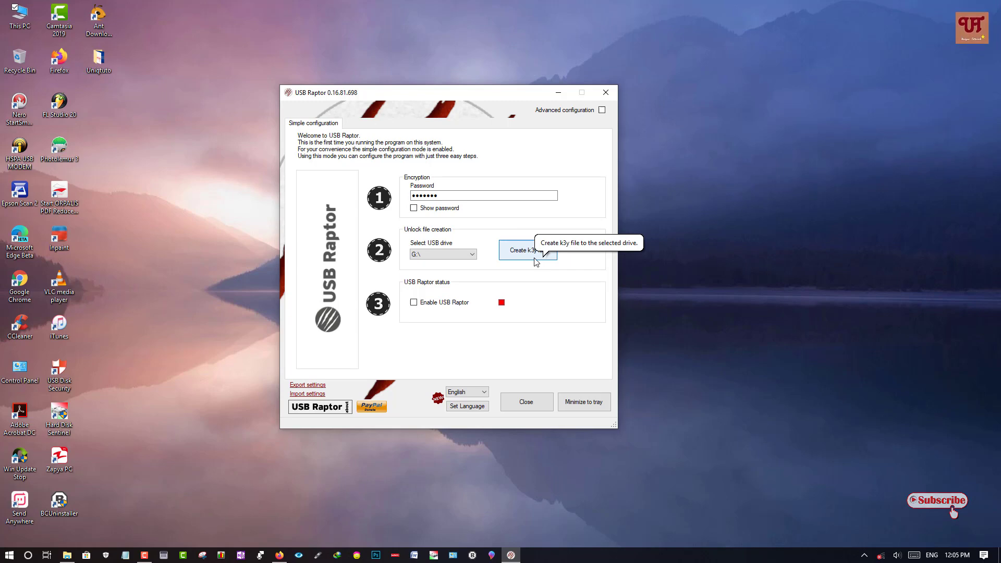
left_click(536, 261)
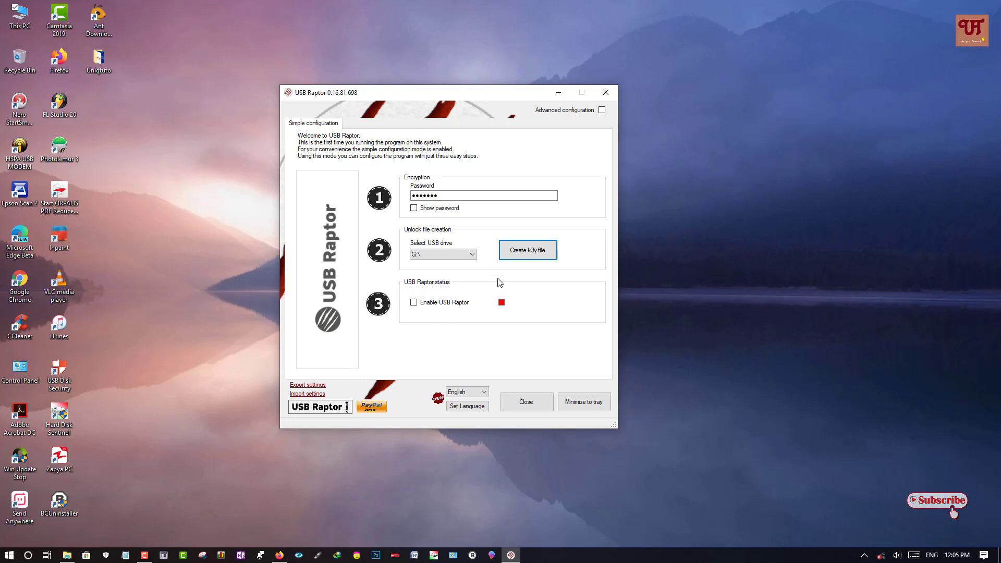
left_click(415, 303)
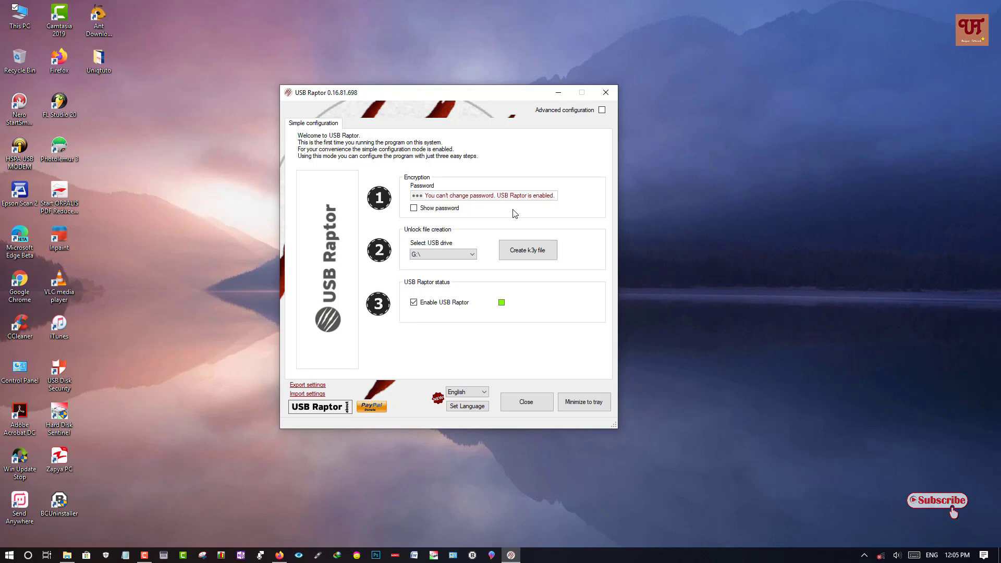
Minimize USB Raptor to the system tray.
left_click(572, 404)
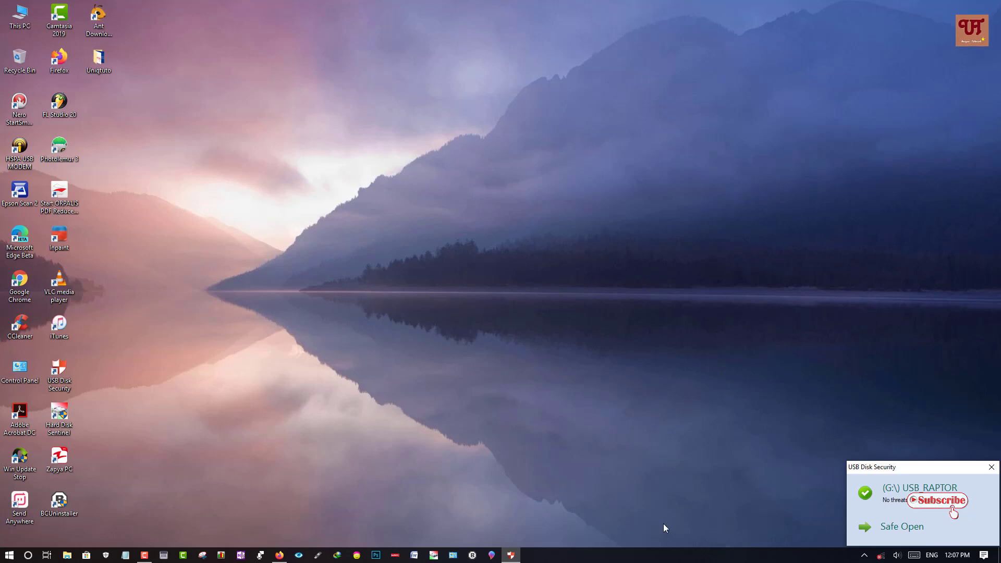
Restore USB Raptor from its tray icon and turn on Advanced configuration.
left_click(864, 555)
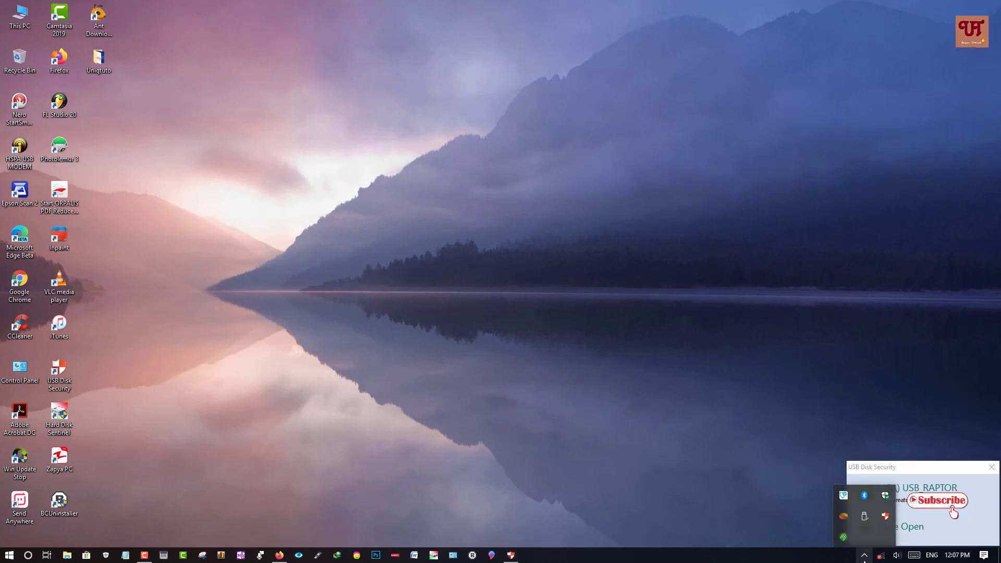
double_click(843, 538)
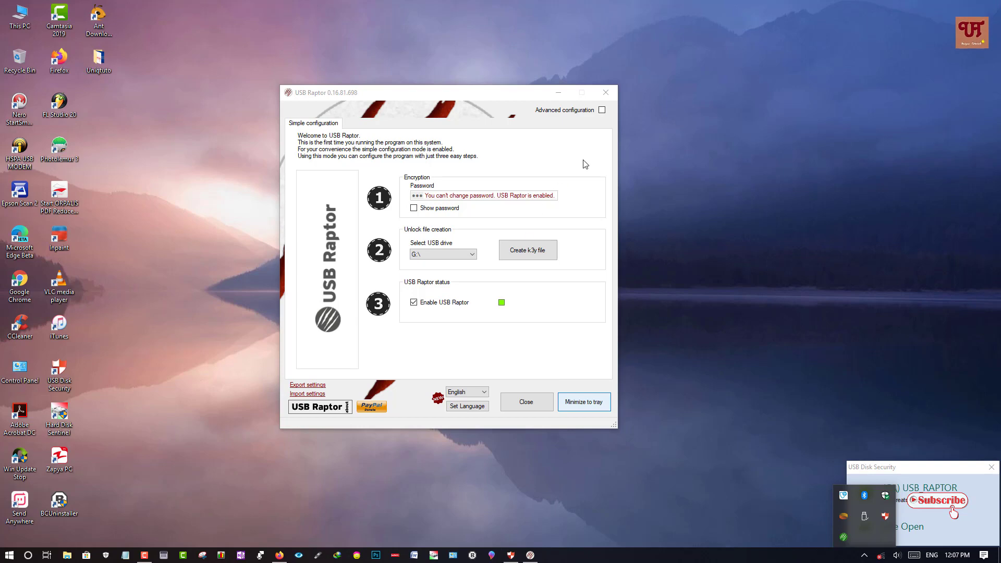
left_click(603, 110)
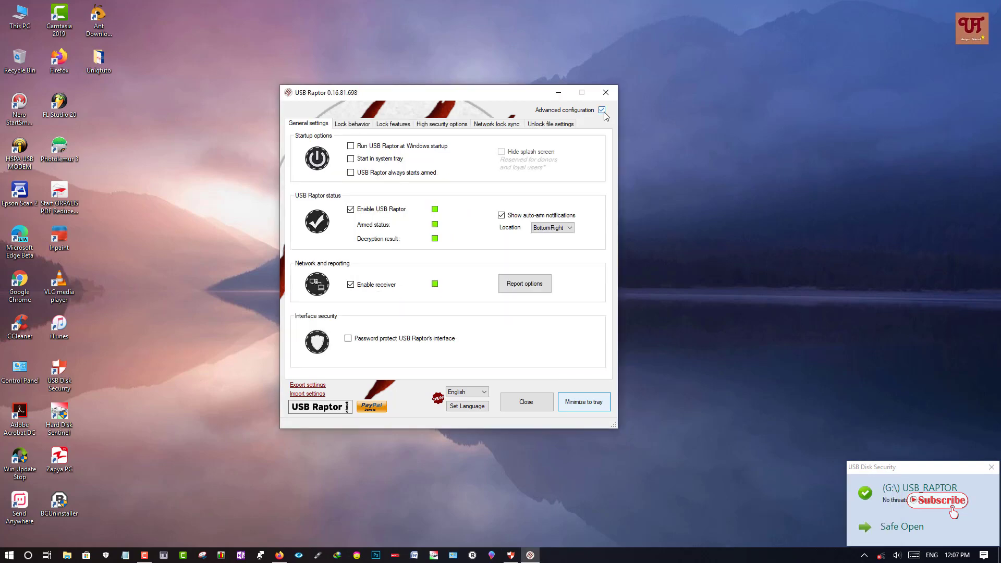
Tick 'Run USB Raptor at Windows startup' and 'USB Raptor always starts armed', accepting the warning.
left_click(351, 146)
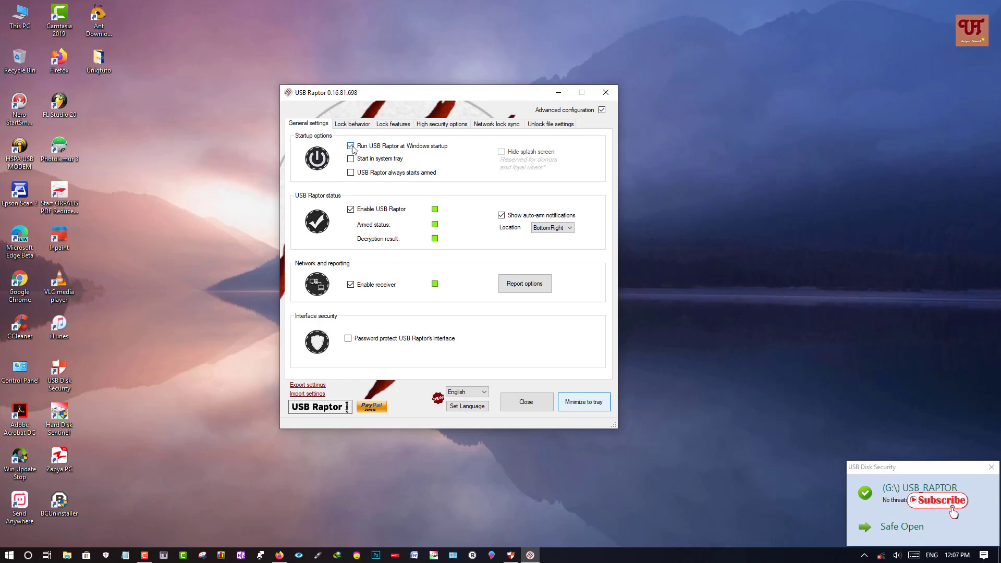
left_click(351, 173)
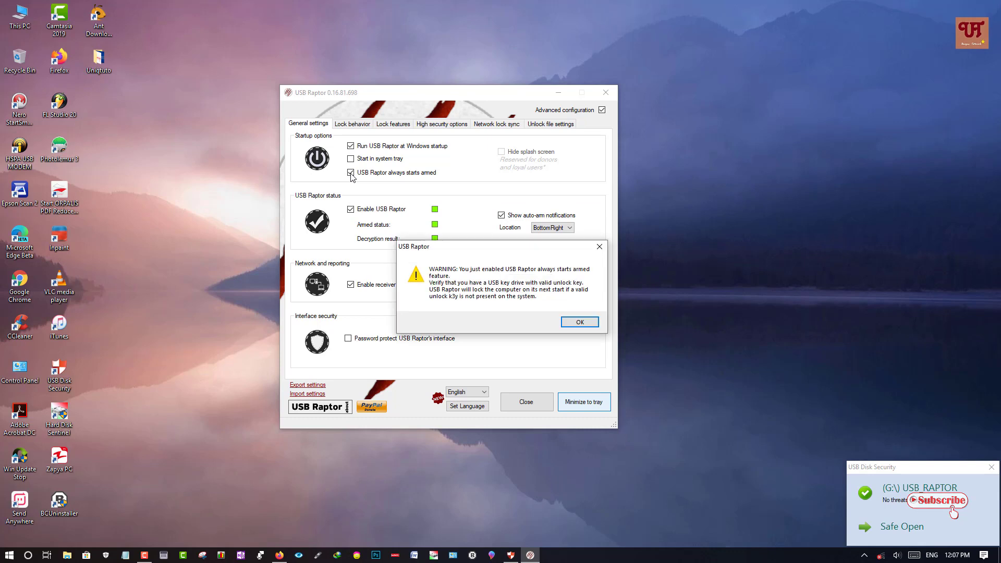
left_click(581, 323)
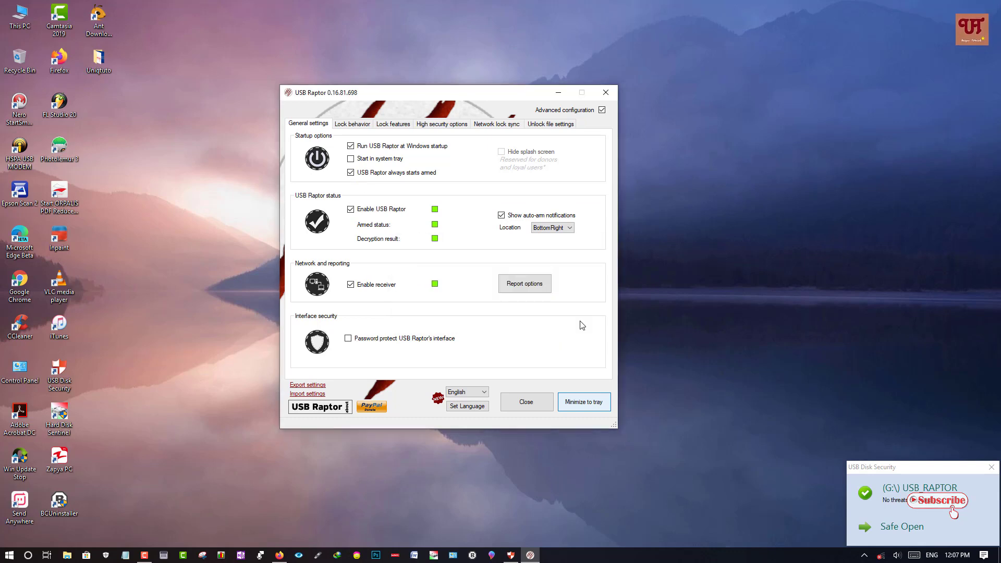